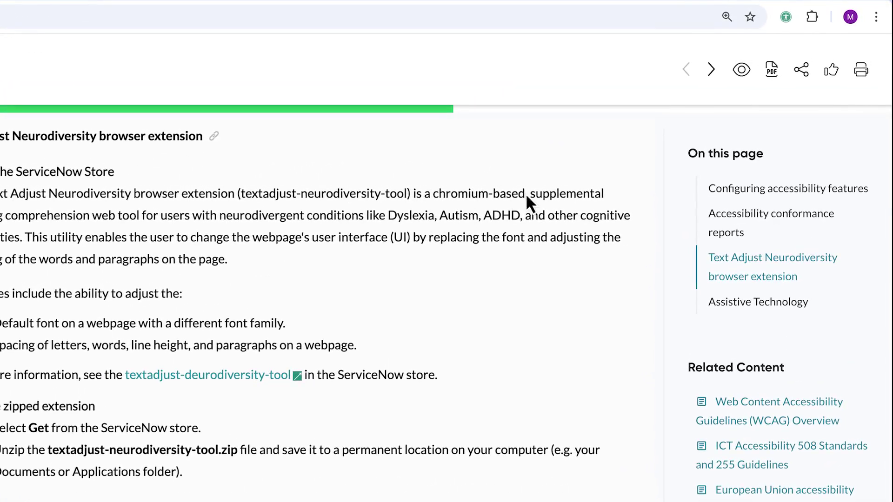
# Open the Text Adjust panel and switch its main Active toggle on
pyautogui.click(786, 18)
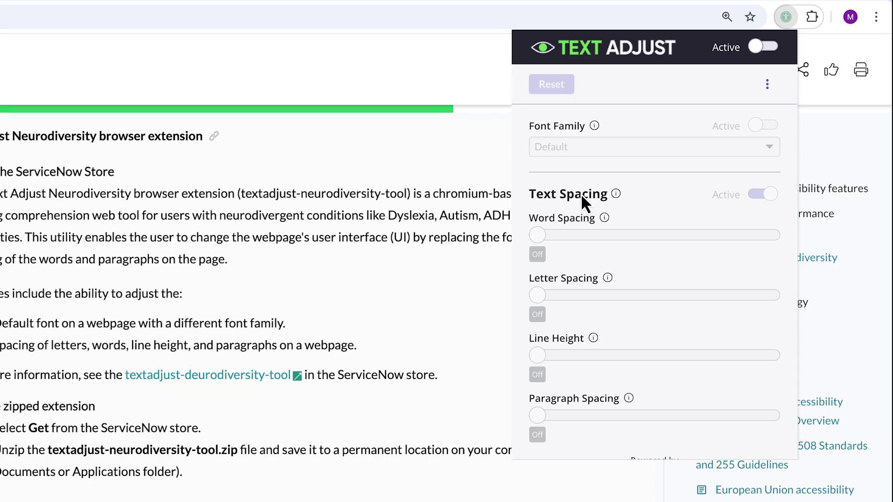
pyautogui.click(760, 49)
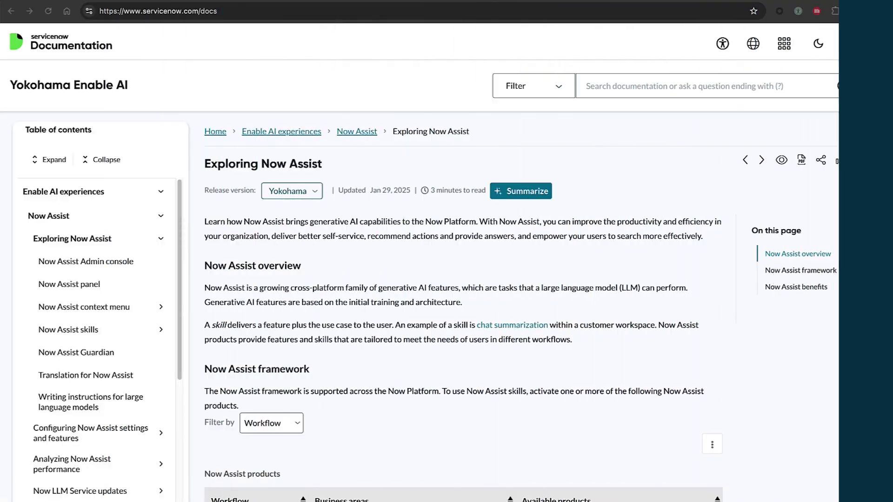
# Enable Font Family and try Atkinson Hyperlegible, then Comic Neue, as the page font
pyautogui.click(798, 11)
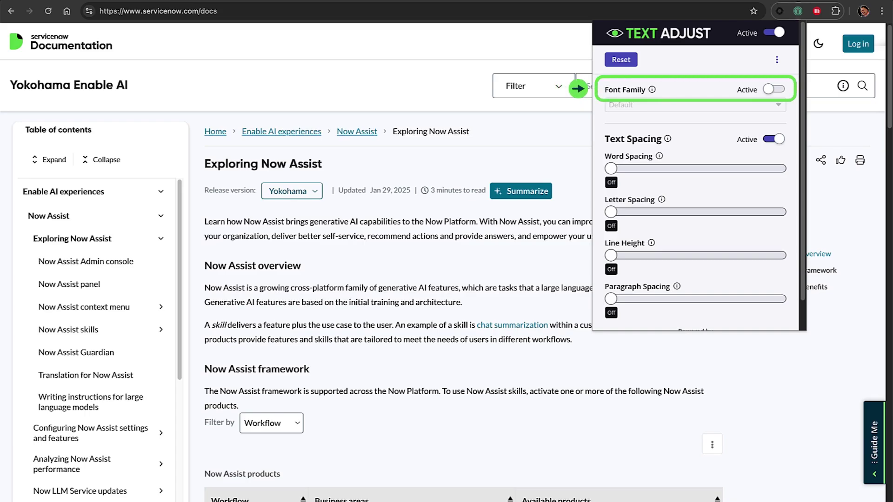
pyautogui.click(772, 90)
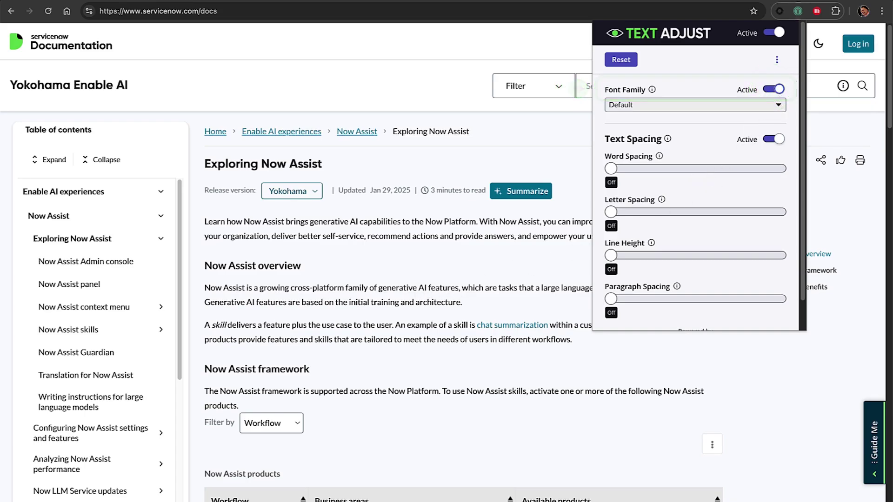
pyautogui.click(688, 106)
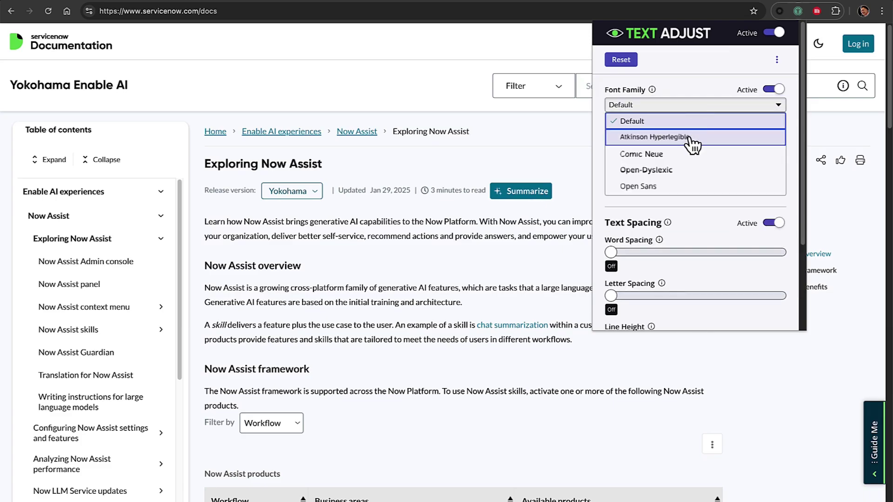
pyautogui.click(691, 137)
pyautogui.click(691, 106)
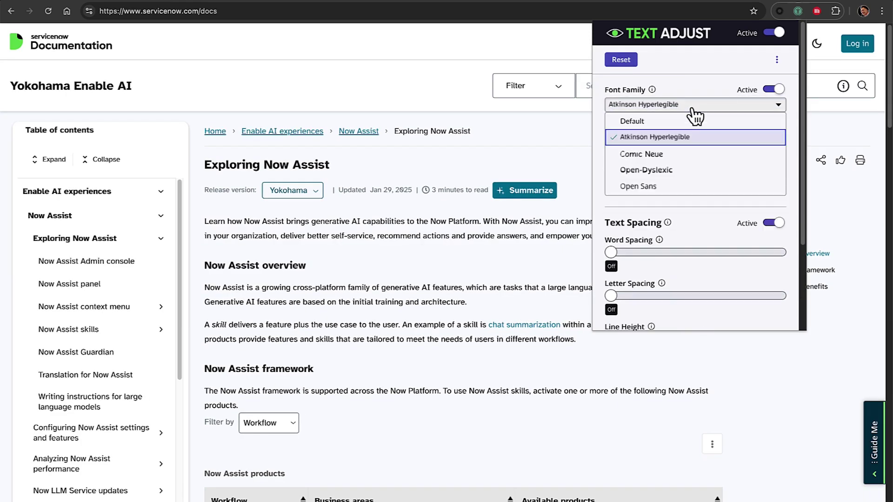
pyautogui.click(693, 156)
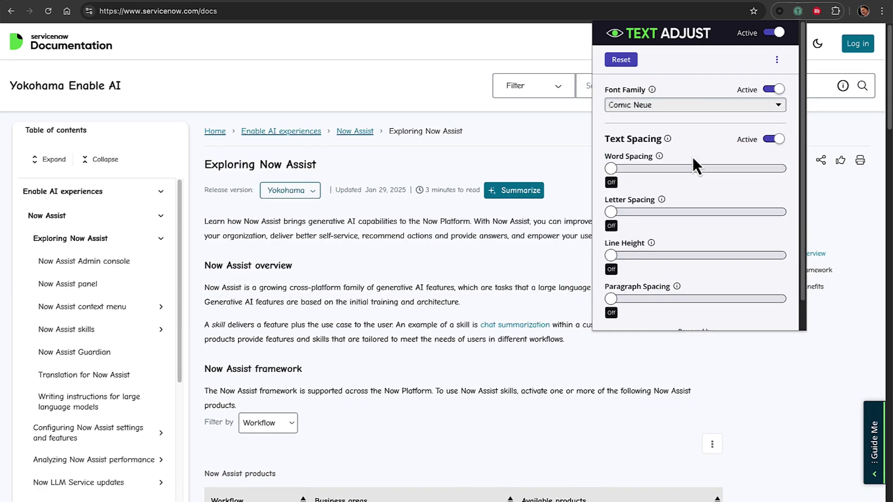
# Try Open-Dyslexic, then settle on Open Sans as the page font
pyautogui.click(700, 108)
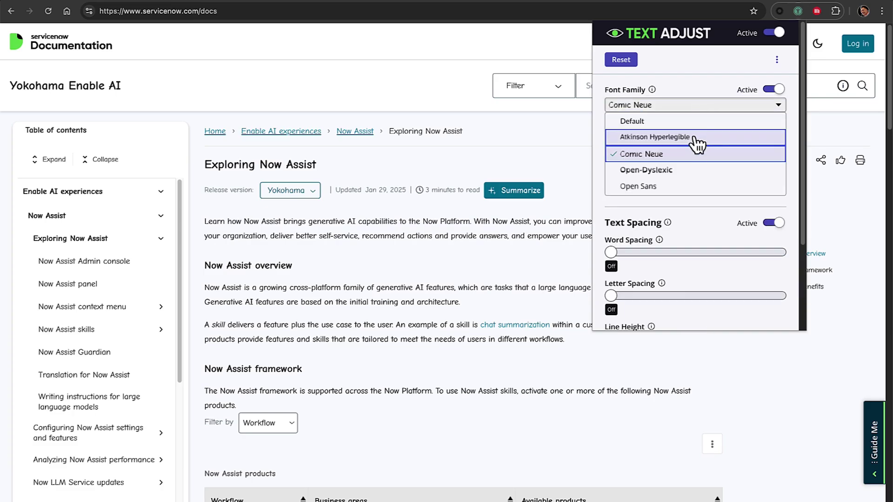
pyautogui.click(697, 171)
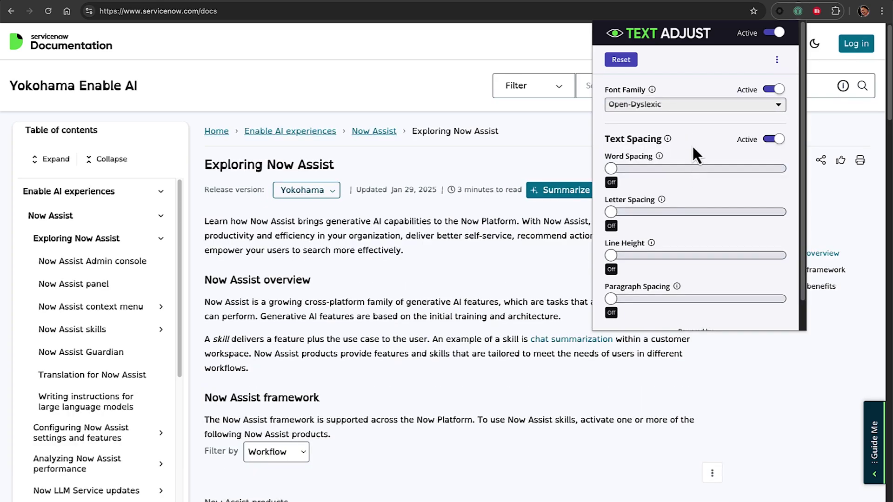
pyautogui.press('Down')
pyautogui.click(707, 112)
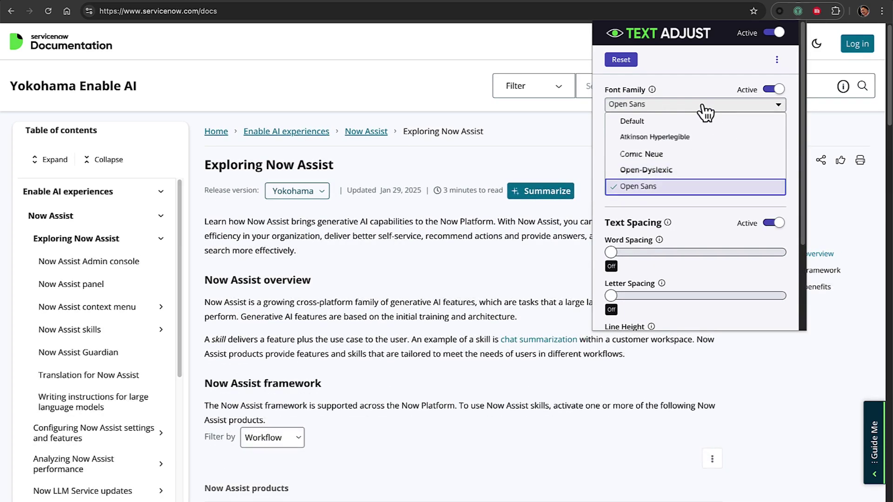
pyautogui.click(704, 111)
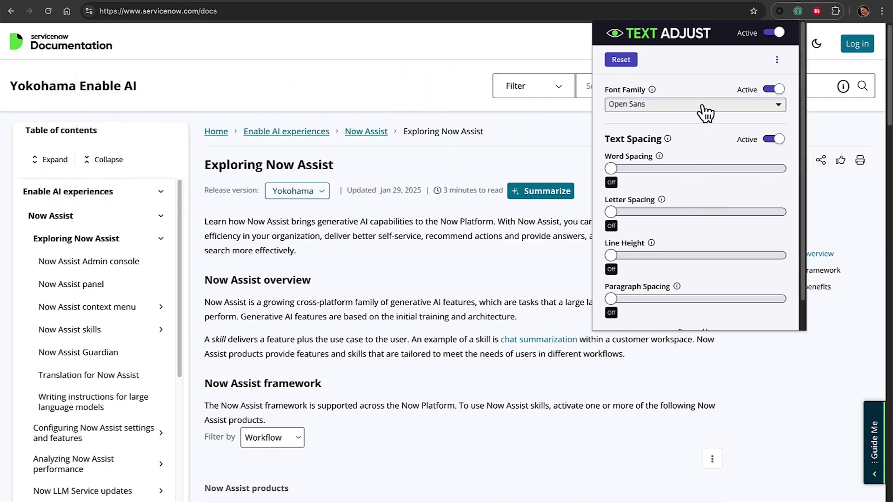
pyautogui.click(705, 112)
# Apply the Open-Dyslexic font and widen word spacing and letter spacing
pyautogui.click(699, 175)
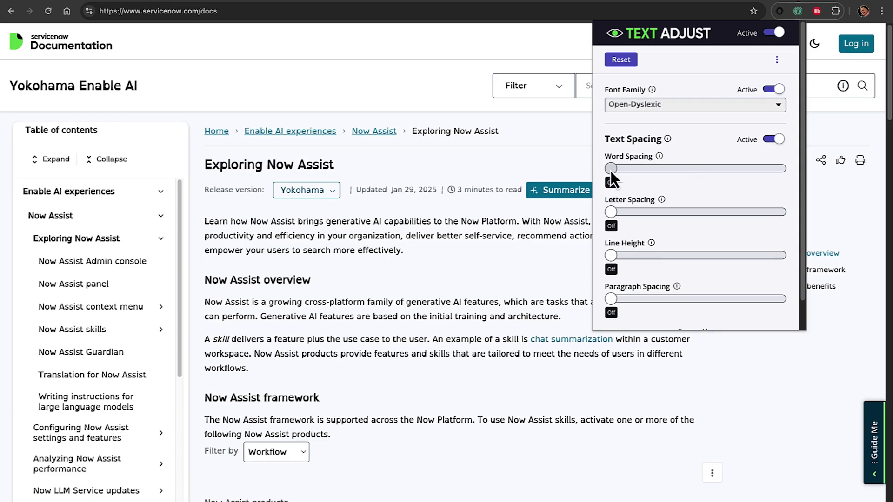
pyautogui.moveTo(610, 173); pyautogui.dragTo(675, 173)
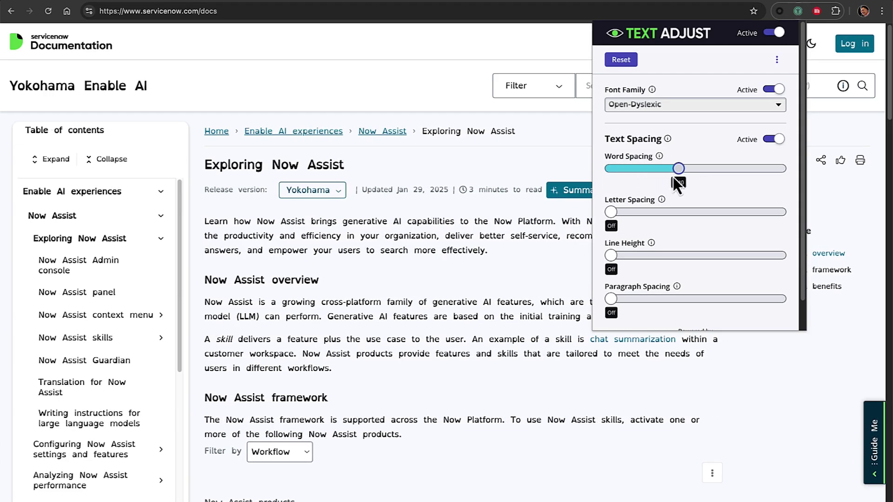
pyautogui.moveTo(613, 213); pyautogui.dragTo(643, 214)
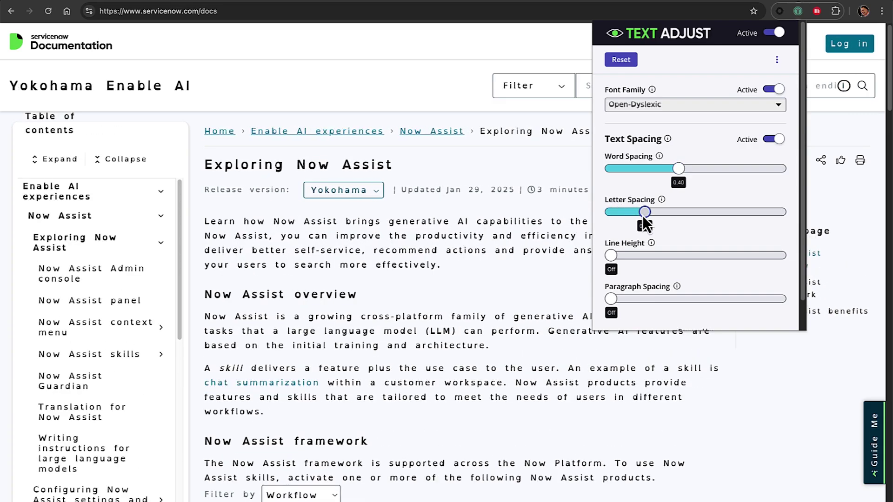
# Test line height and paragraph spacing, return them and letter spacing to off, and keep word spacing about 0.40
pyautogui.moveTo(610, 255); pyautogui.dragTo(676, 259)
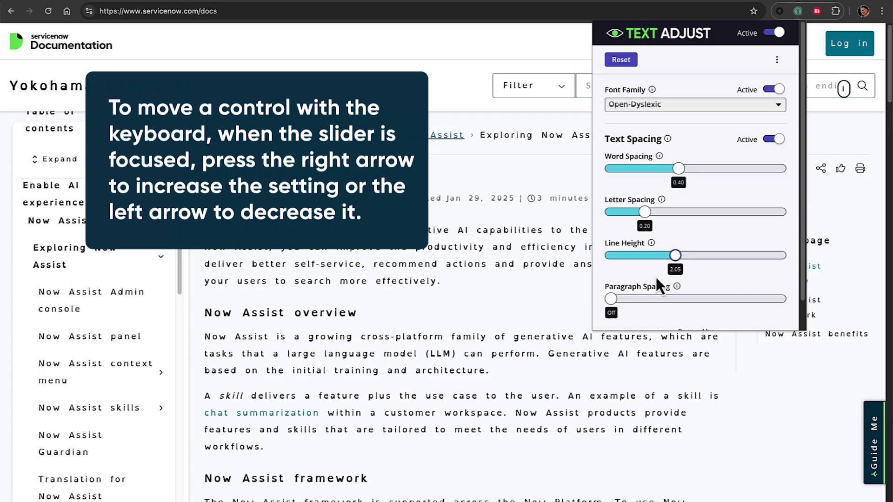
pyautogui.moveTo(617, 298)
pyautogui.mouseDown()
pyautogui.moveTo(672, 300)
pyautogui.moveTo(611, 299)
pyautogui.mouseUp()
pyautogui.moveTo(676, 256); pyautogui.dragTo(610, 257)
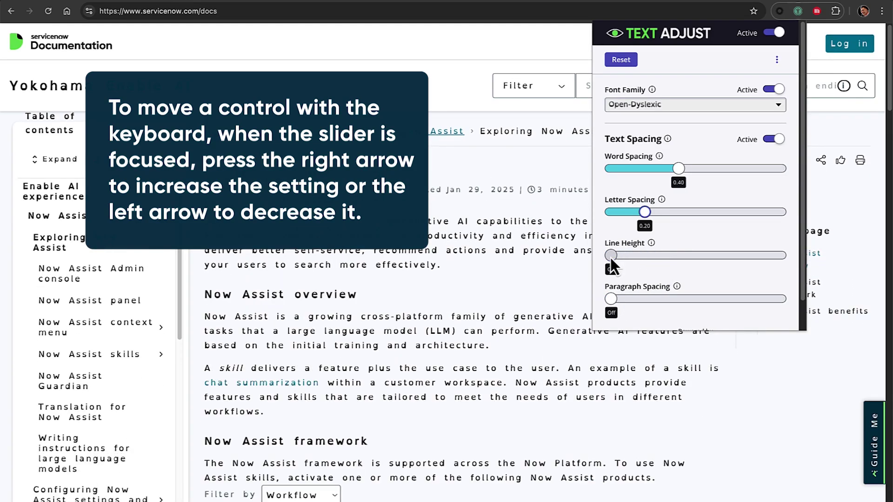
pyautogui.click(644, 212)
pyautogui.moveTo(643, 213); pyautogui.dragTo(612, 213)
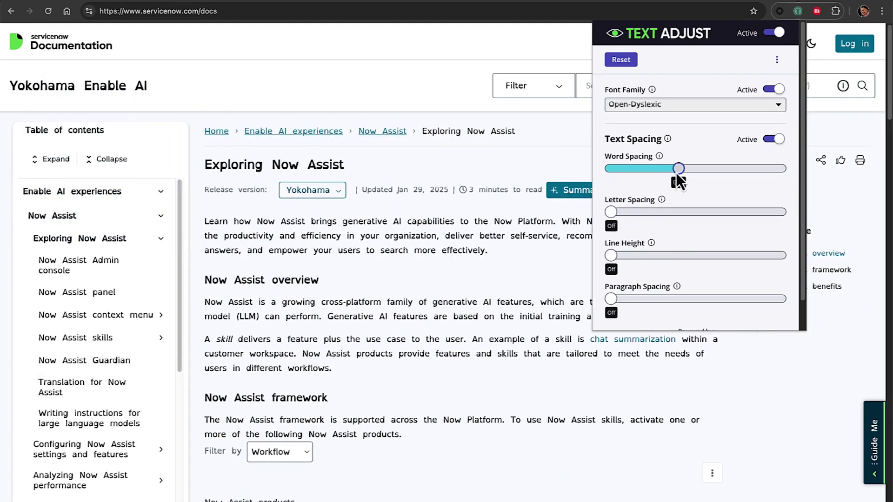
pyautogui.moveTo(677, 172)
pyautogui.mouseDown()
pyautogui.moveTo(610, 170)
pyautogui.moveTo(679, 172)
pyautogui.mouseUp()
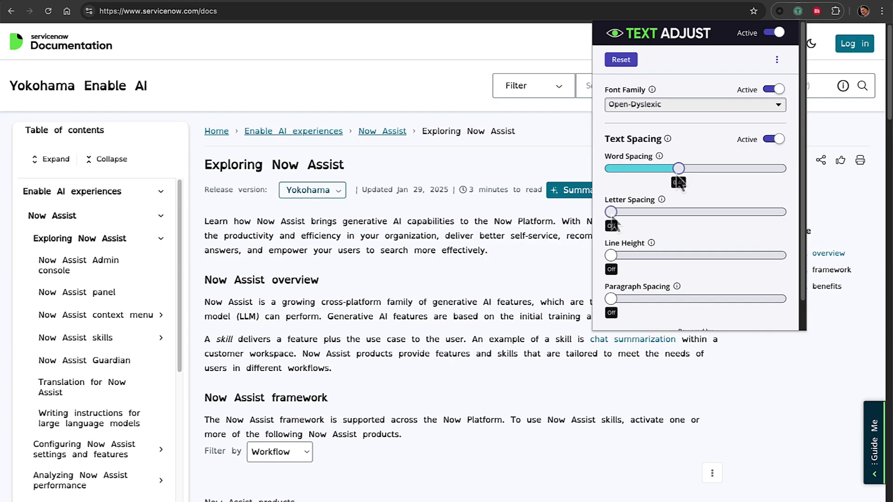
# Raise letter spacing to 0.20, line height to 2.05 and paragraph spacing to 2.35
pyautogui.moveTo(615, 215); pyautogui.dragTo(643, 215)
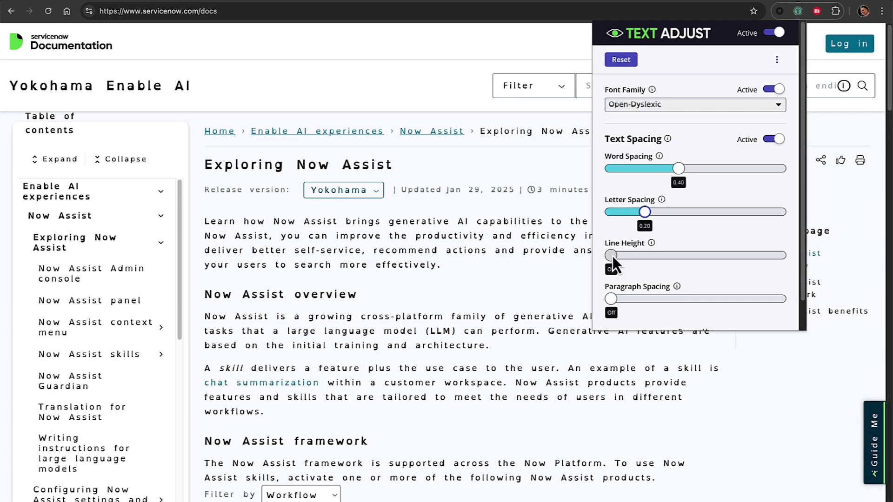
pyautogui.moveTo(610, 257); pyautogui.dragTo(676, 259)
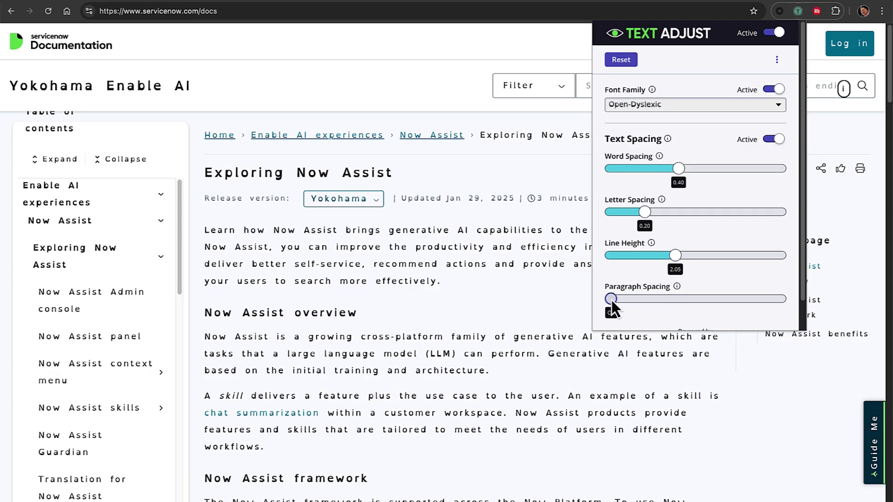
pyautogui.moveTo(612, 300); pyautogui.dragTo(693, 302)
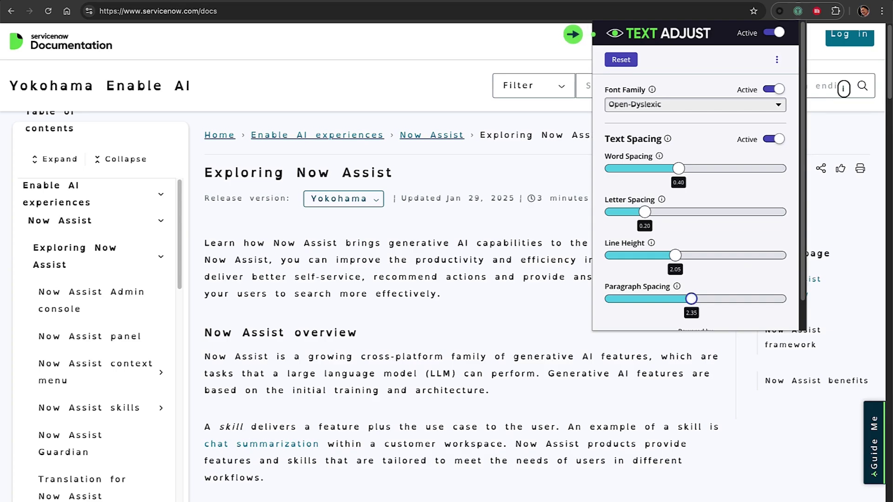
# Switch Text Adjust off to compare against the original page, then back on
pyautogui.click(776, 32)
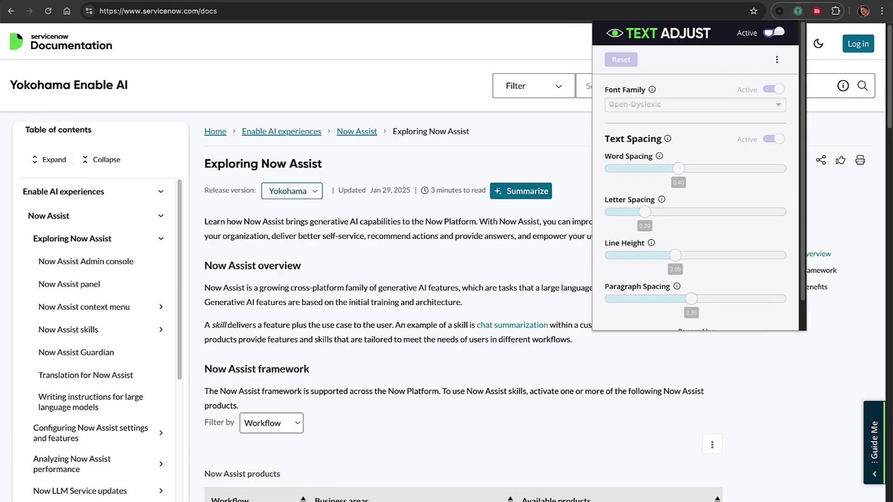
pyautogui.click(777, 34)
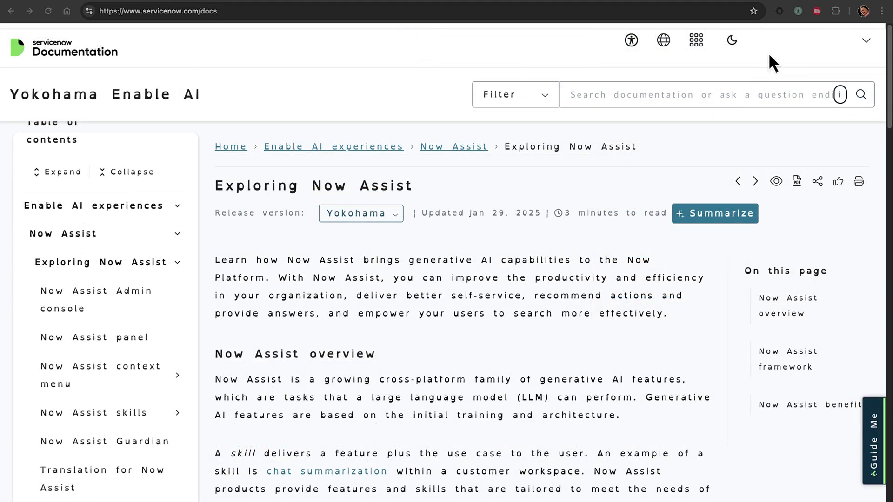
# Reopen the Text Adjust panel and reset all font and spacing settings to defaults
pyautogui.click(798, 12)
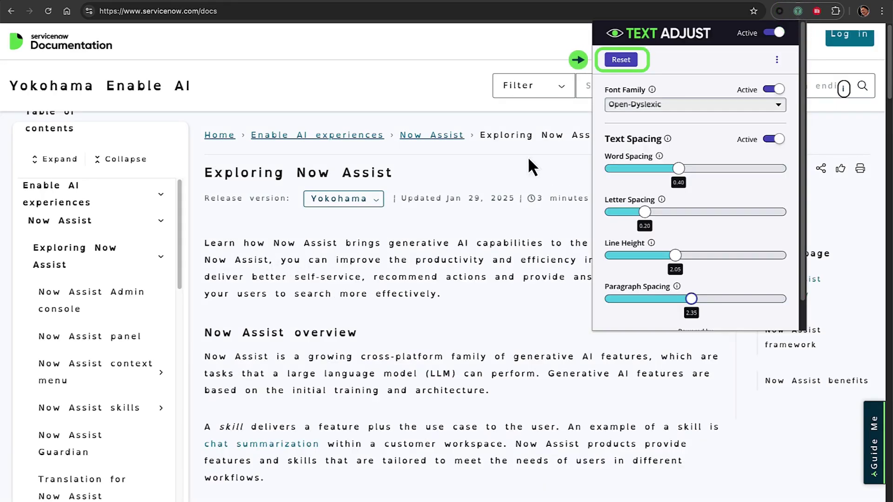
pyautogui.click(621, 60)
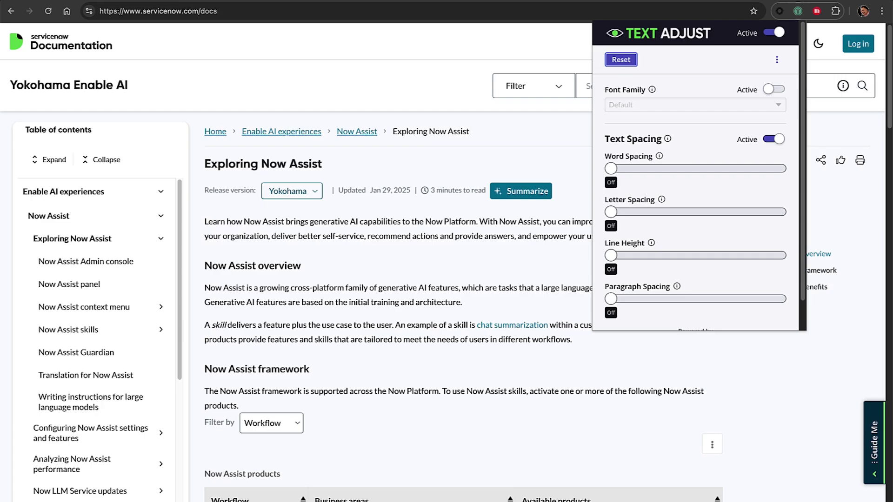
# Open the Text Adjust three-dot menu to reveal the Provide Feedback option
pyautogui.click(776, 61)
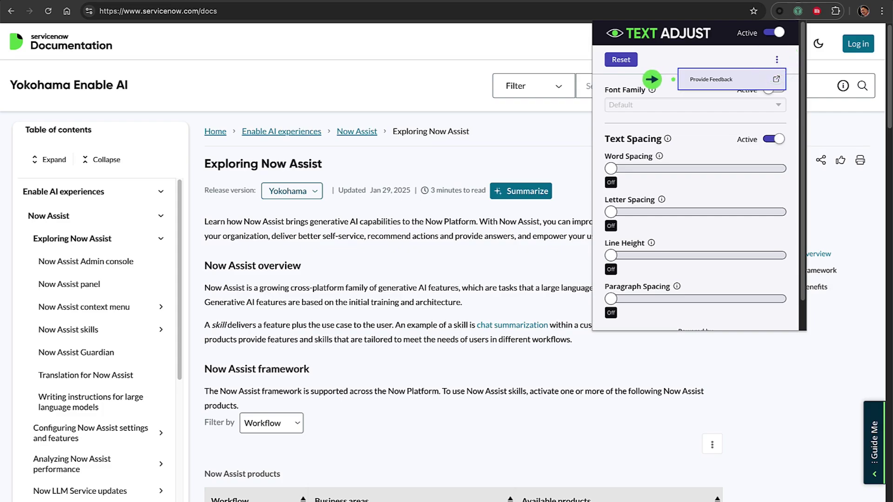